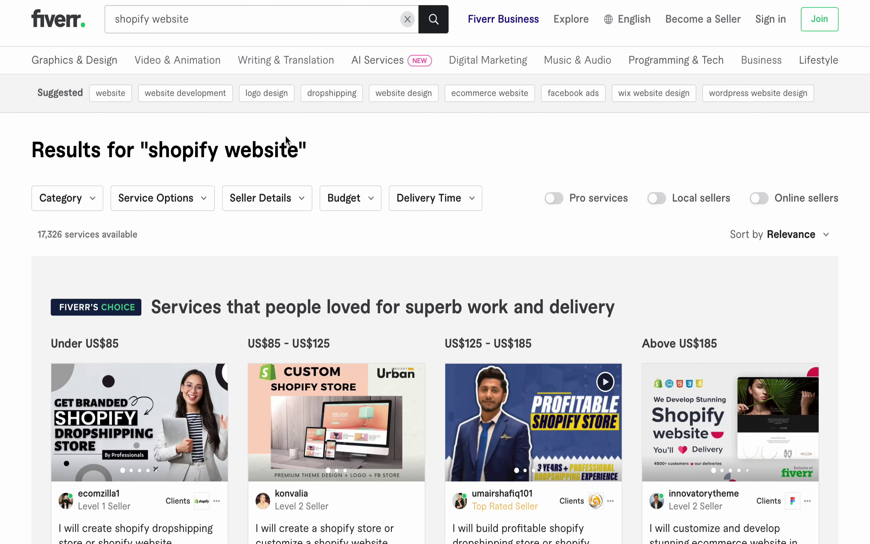
- Select the 'shopify website' query in Fiverr's search box and close the suggestions
left_click(223, 20)
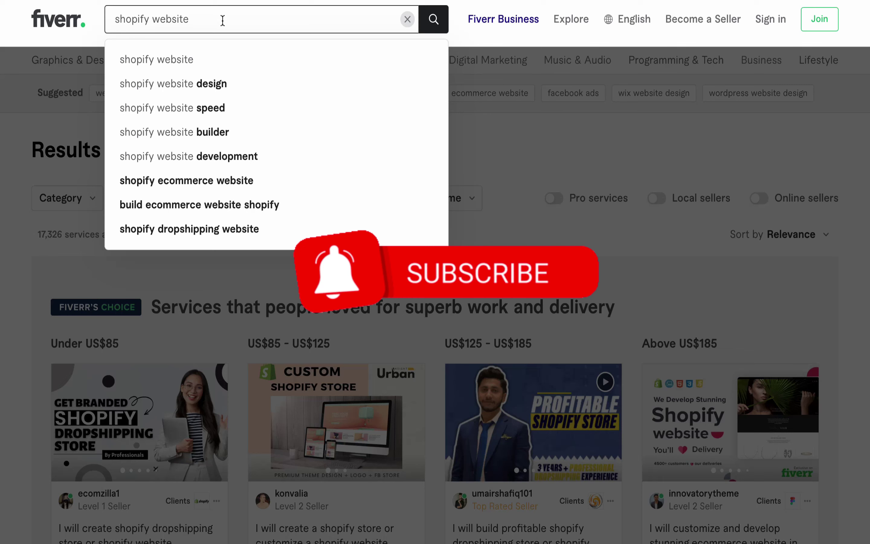
triple_click(223, 20)
left_click(505, 122)
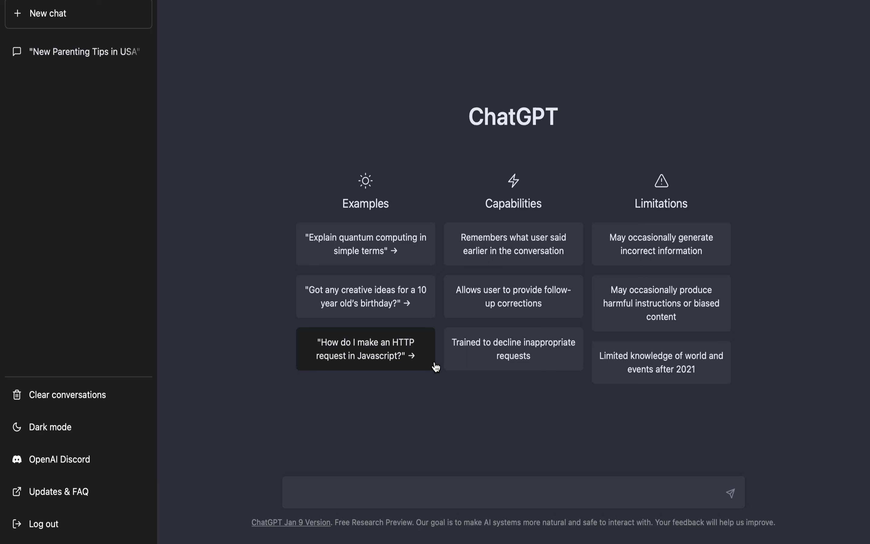
- Send ChatGPT the prompt 'write fiverr gig description for shopify website design'
type("write fiverr gig descrip")
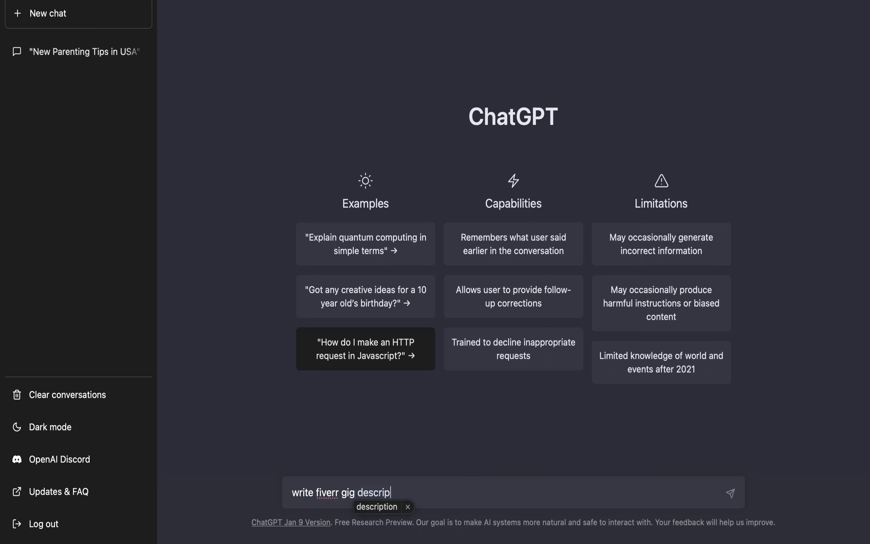
type("tion")
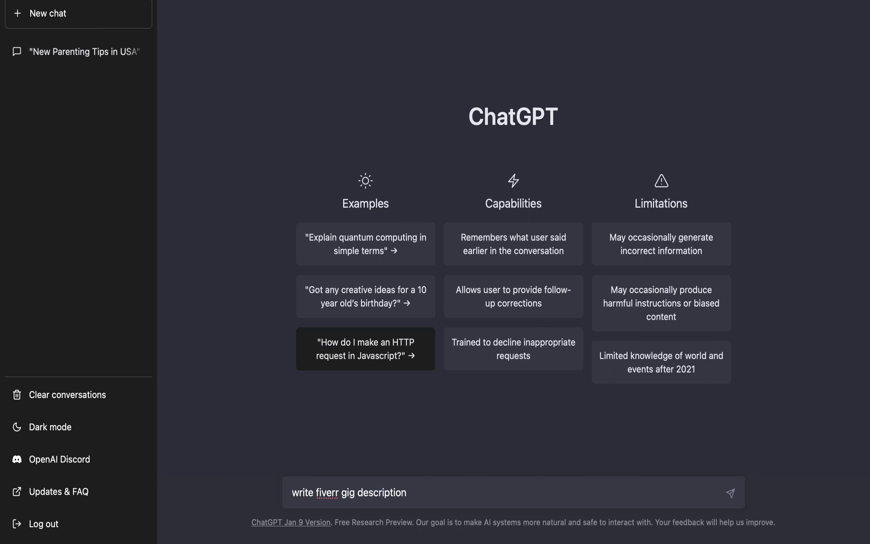
type(" for shopify website")
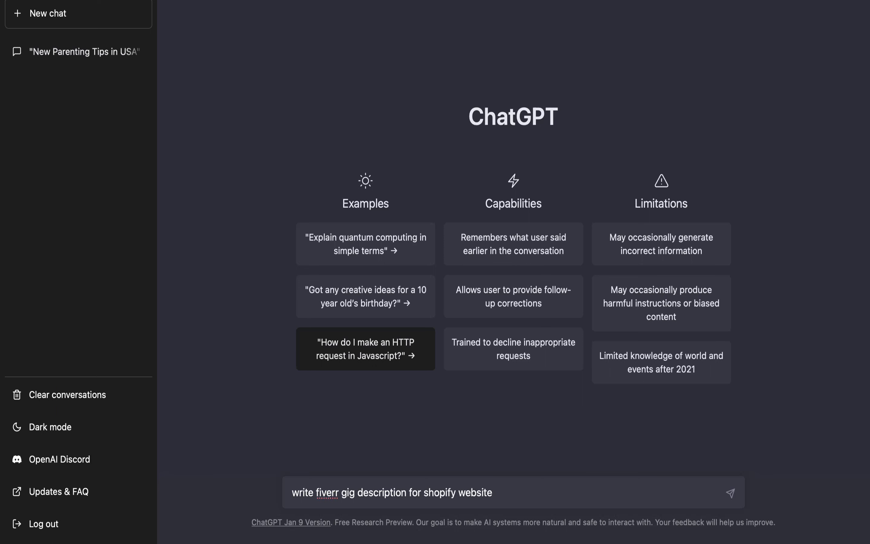
type(" design")
key("Return")
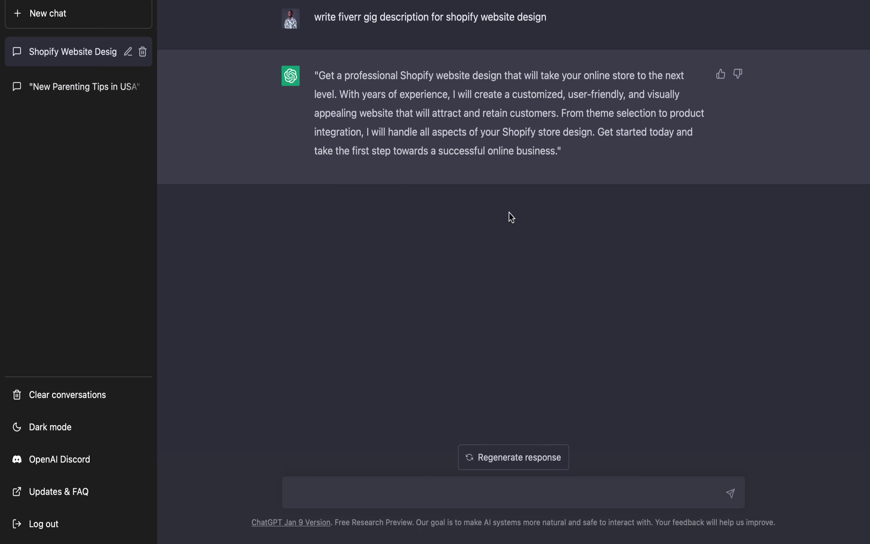
- Regenerate the Shopify website design gig description for a fresh version
left_click(522, 464)
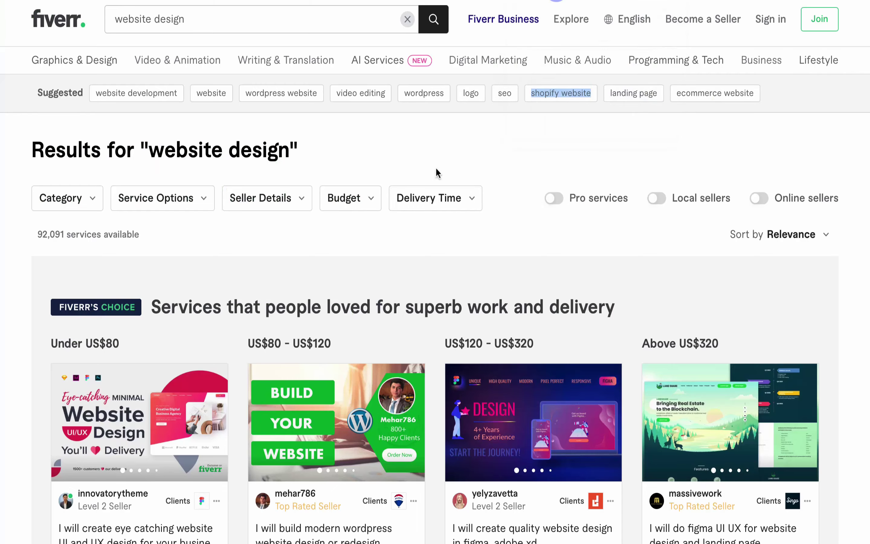
- Search Fiverr for 'website design wordpress' and select the whole query
left_click(198, 21)
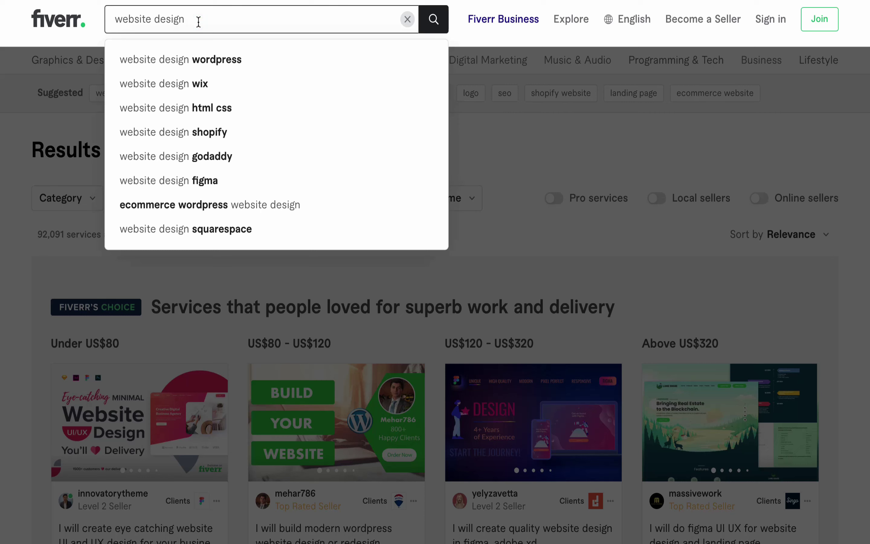
left_click(196, 59)
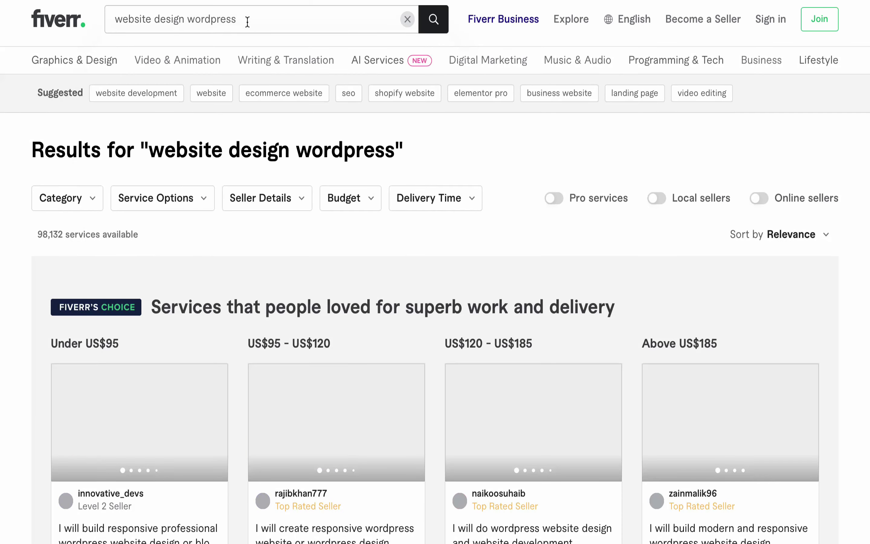
left_click(247, 21)
key("ctrl+a")
key("ctrl+c")
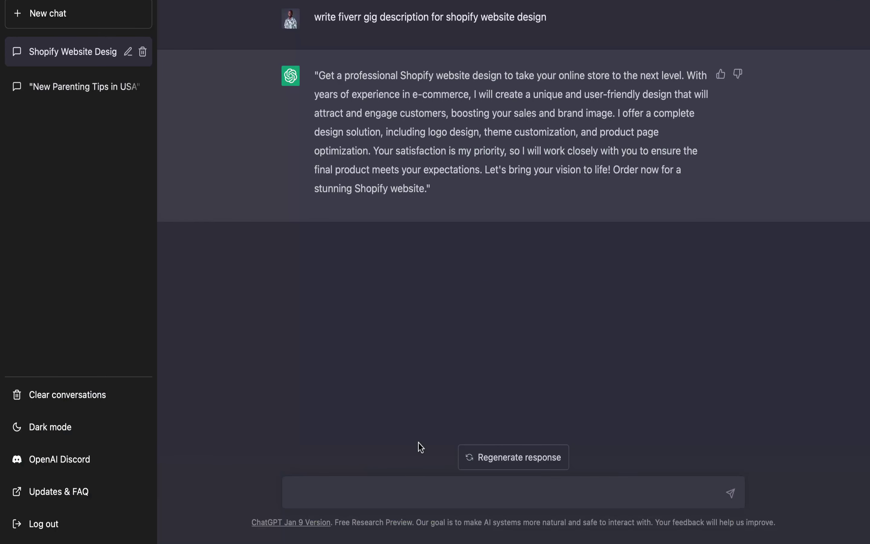
- Send the prompt 'write fiverr gig description for website design wordpress', built from pasted phrases
left_click(366, 491)
key("ctrl+v")
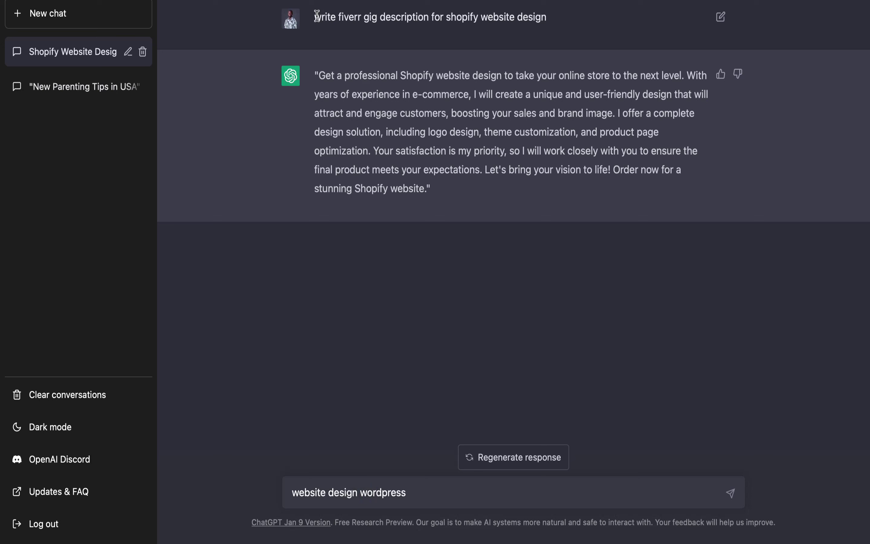
left_click_drag(317, 15, 443, 16)
key("super+c")
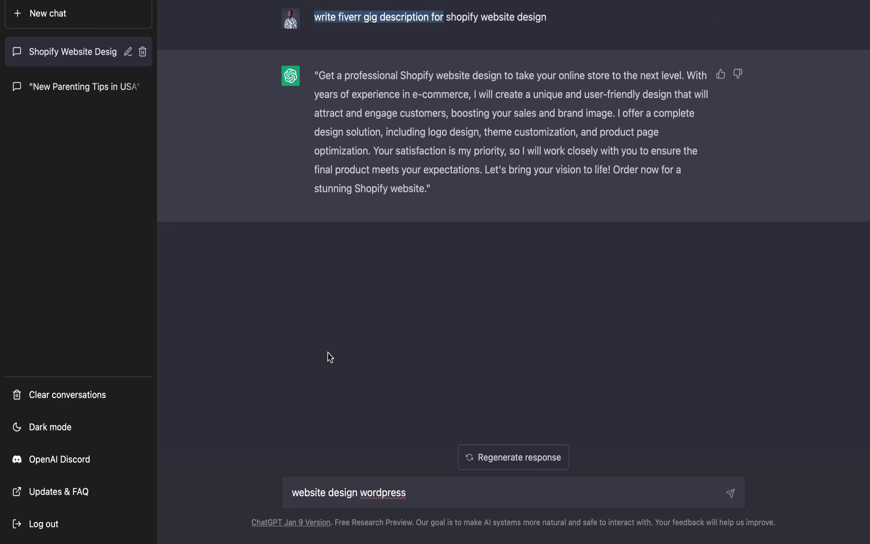
left_click(291, 494)
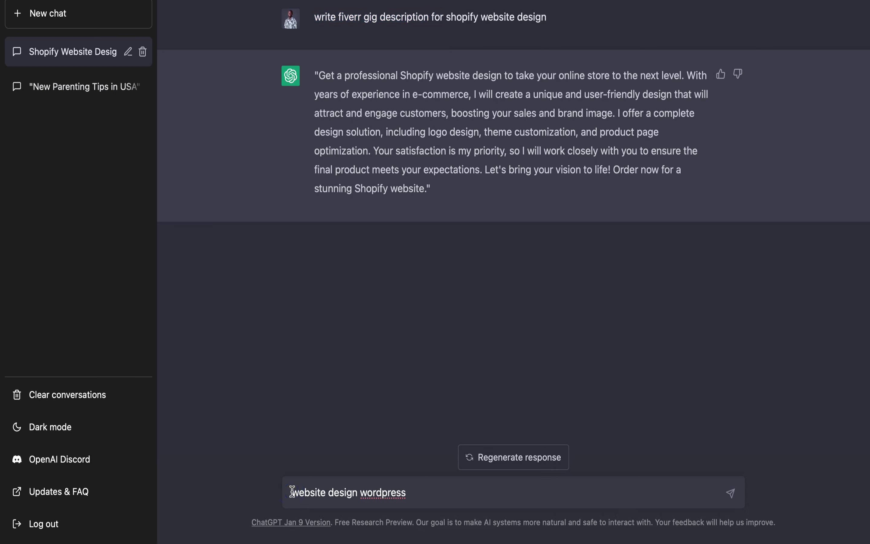
key("super+v")
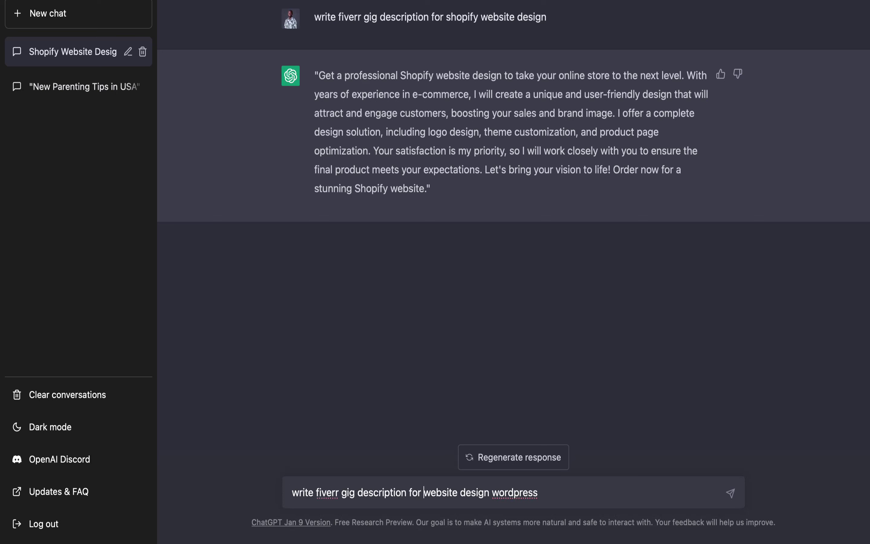
key("Return")
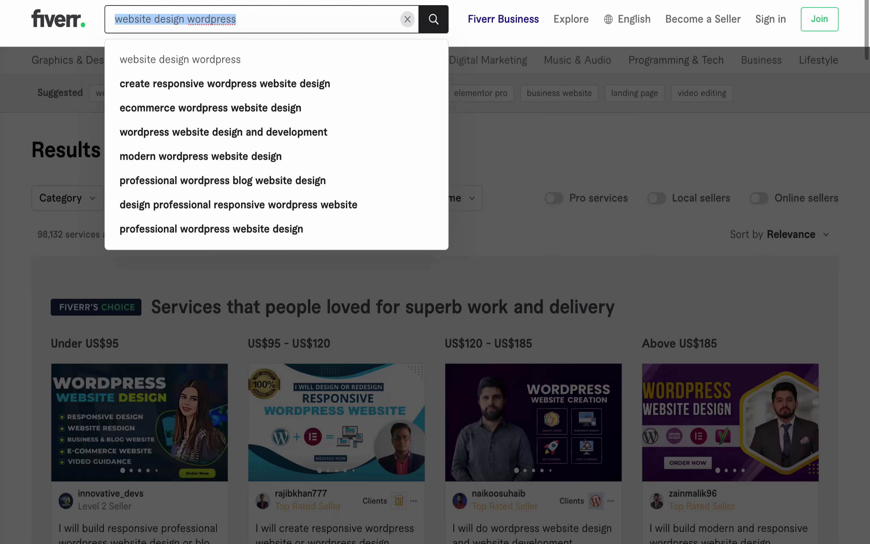
- Open the 'I will do wordpress website design and website development' gig in a new tab and read it
left_click(507, 133)
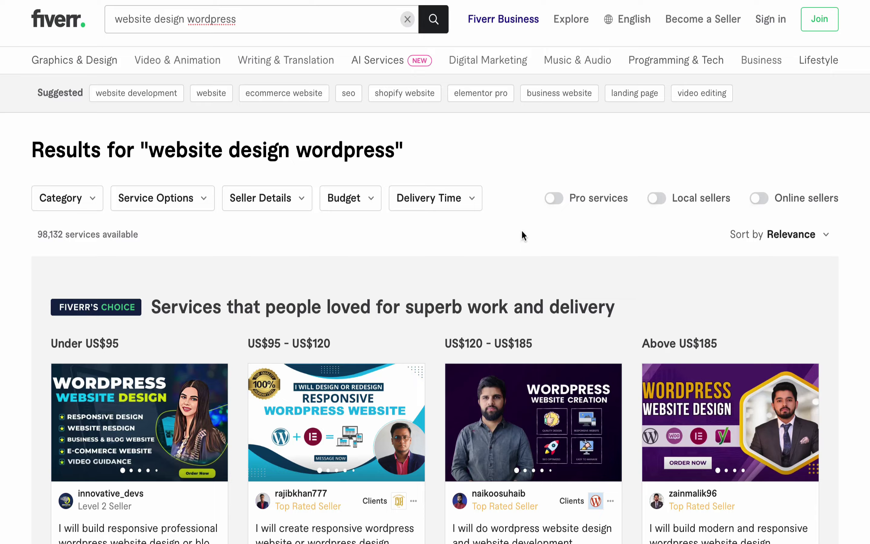
scroll(523, 234, "down", 4)
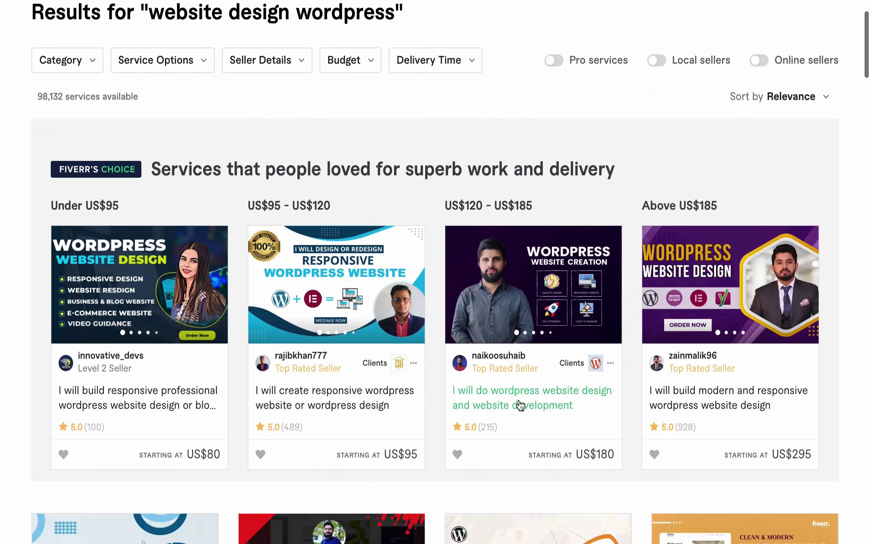
right_click(518, 399)
left_click(562, 373)
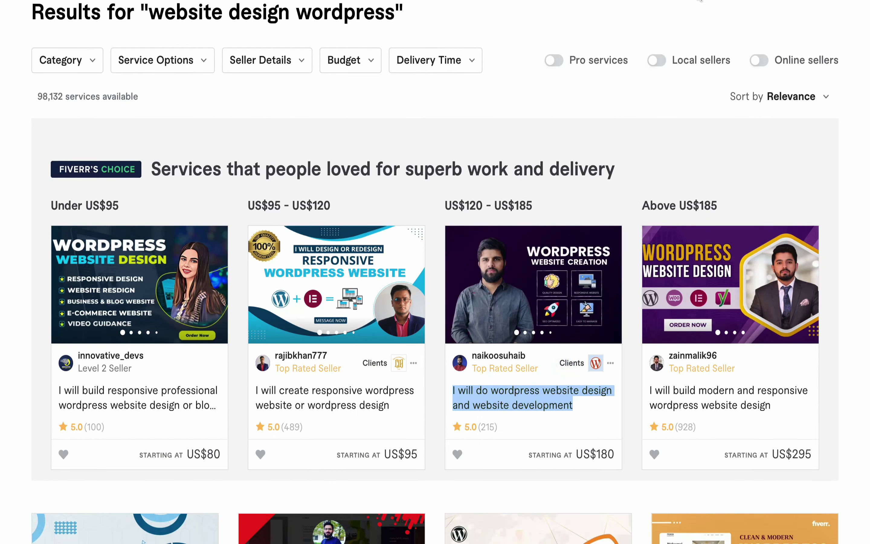
left_click(700, 1)
scroll(450, 280, "down", 10)
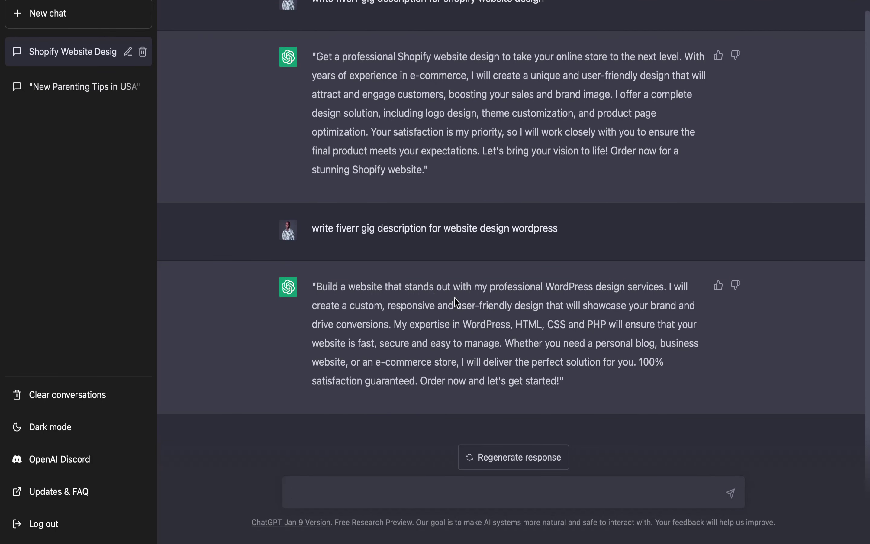
- Send the prompt 'write an outstanding fiverr gig description for blog post writing'
scroll(453, 297, "up", 1)
scroll(455, 298, "down", 1)
type("write an outstanding ")
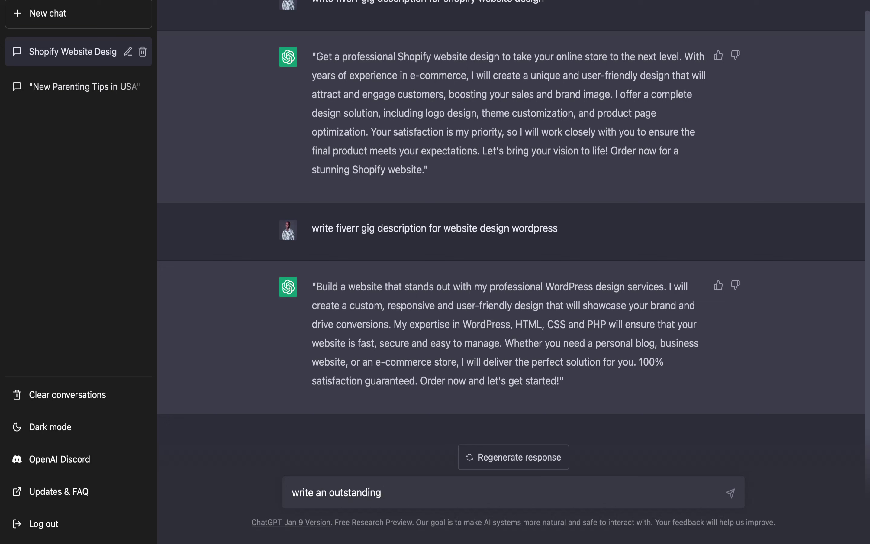
type("fiverr gig")
type(" descr")
type("iption ")
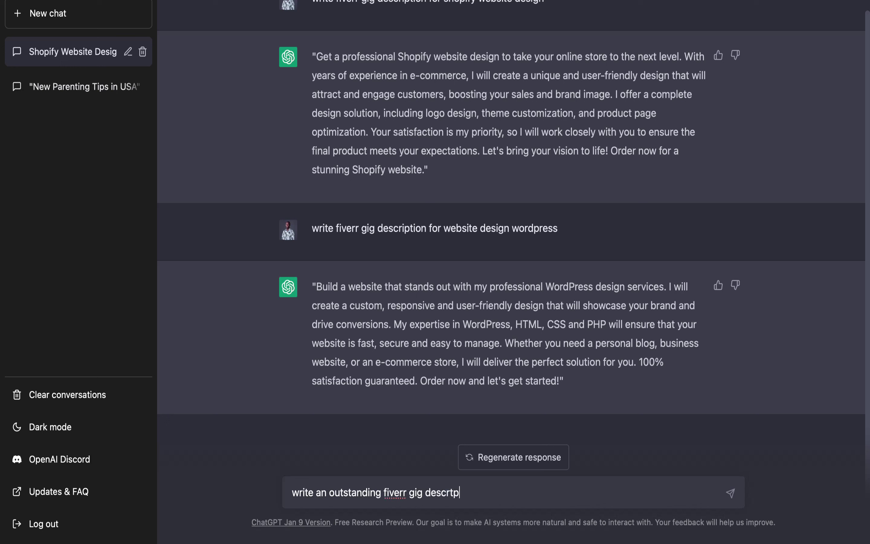
type("for blog po")
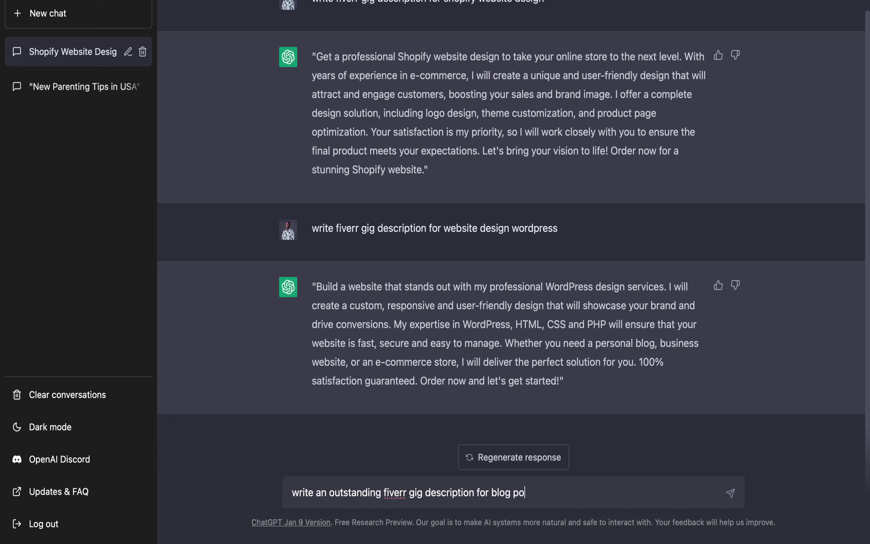
type("st writin")
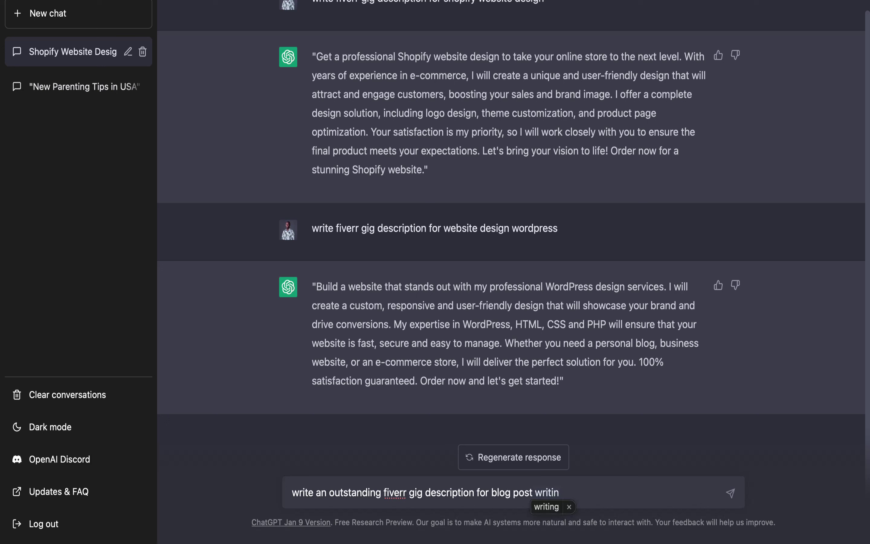
type("g")
key("Return")
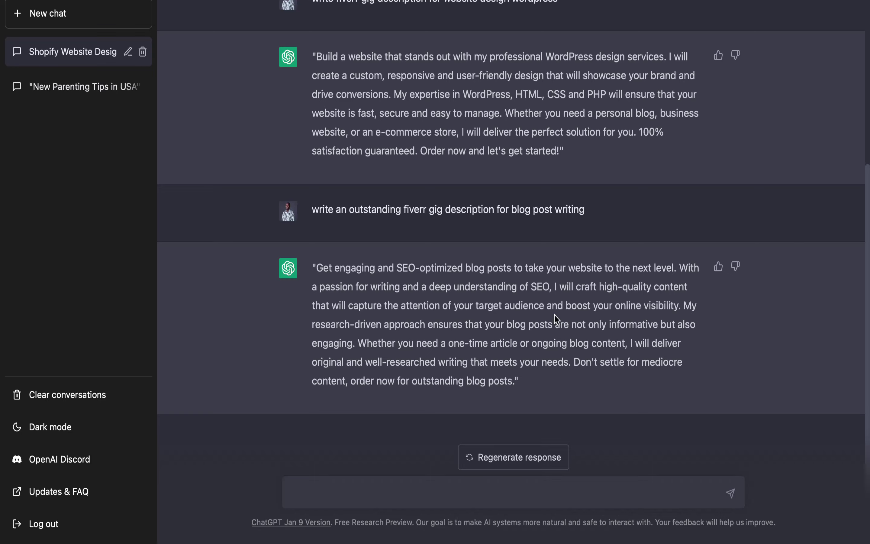
- Scroll through the chat to review the finished blog post writing gig description
scroll(554, 315, "up", 7)
scroll(554, 314, "down", 1)
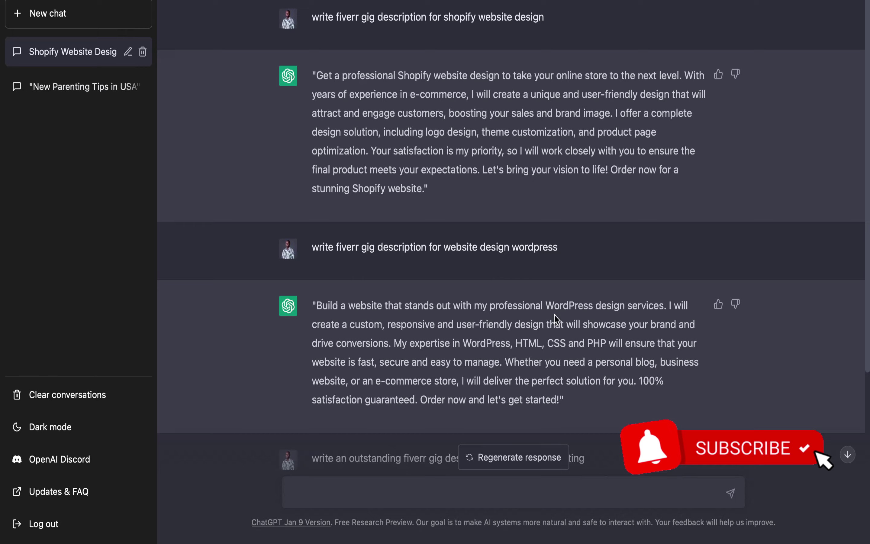
scroll(554, 314, "down", 3)
scroll(553, 313, "down", 1)
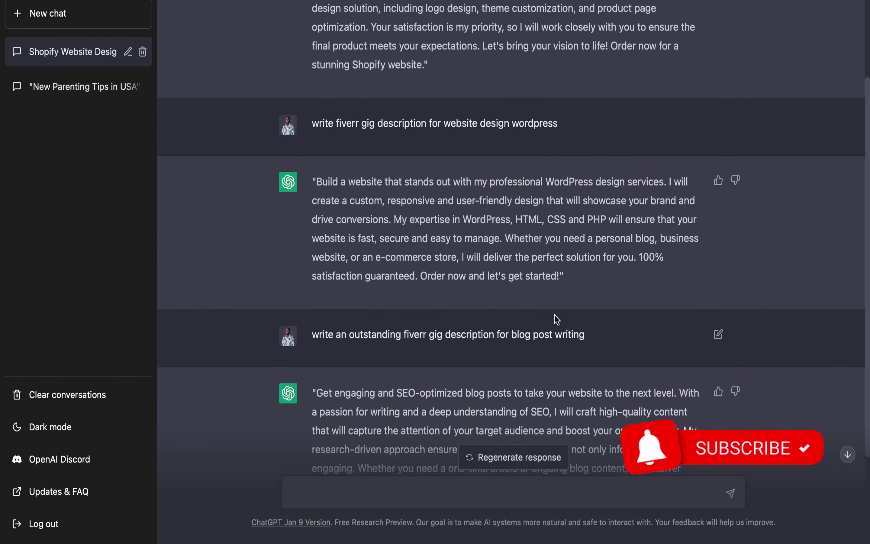
scroll(554, 314, "down", 4)
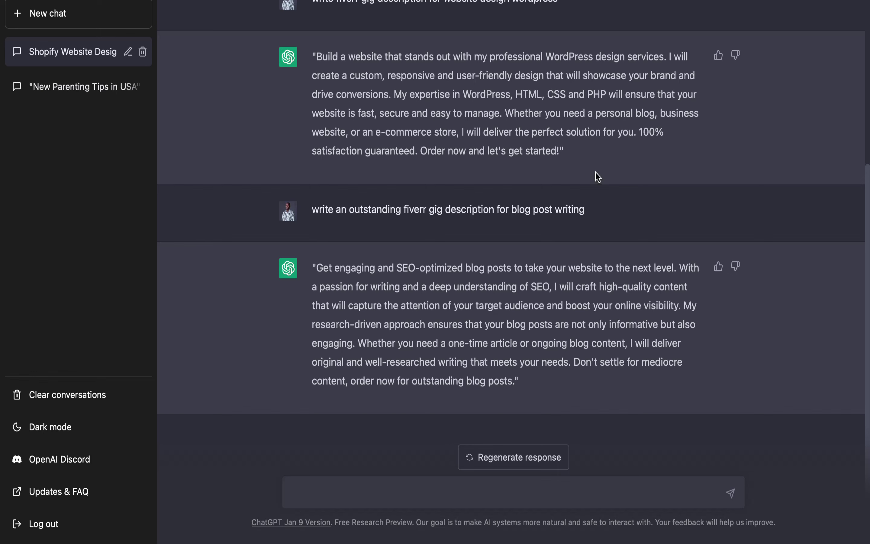
scroll(595, 172, "up", 7)
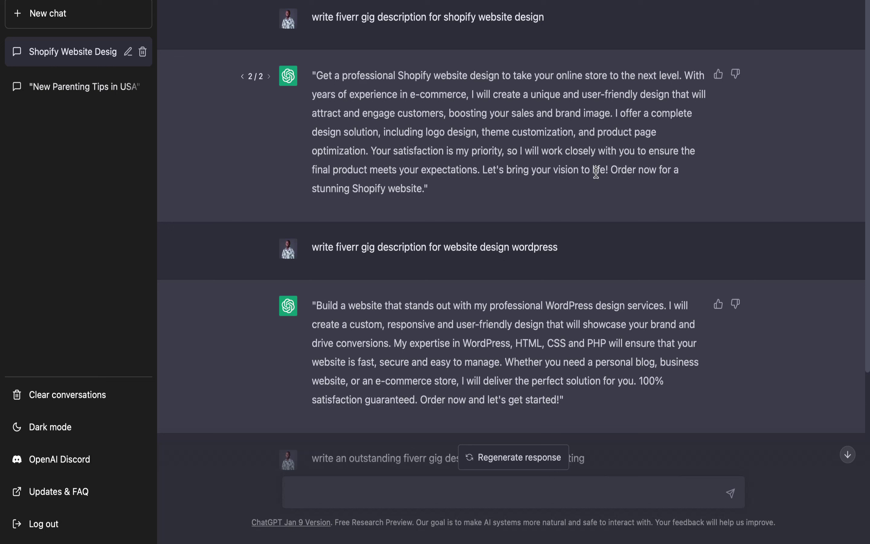
scroll(596, 172, "down", 4)
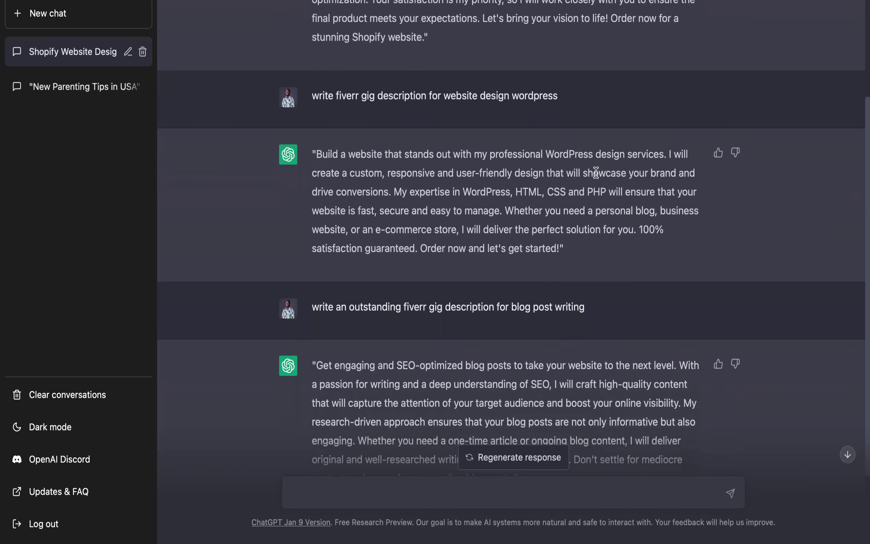
scroll(595, 172, "up", 4)
mouse_move(595, 173)
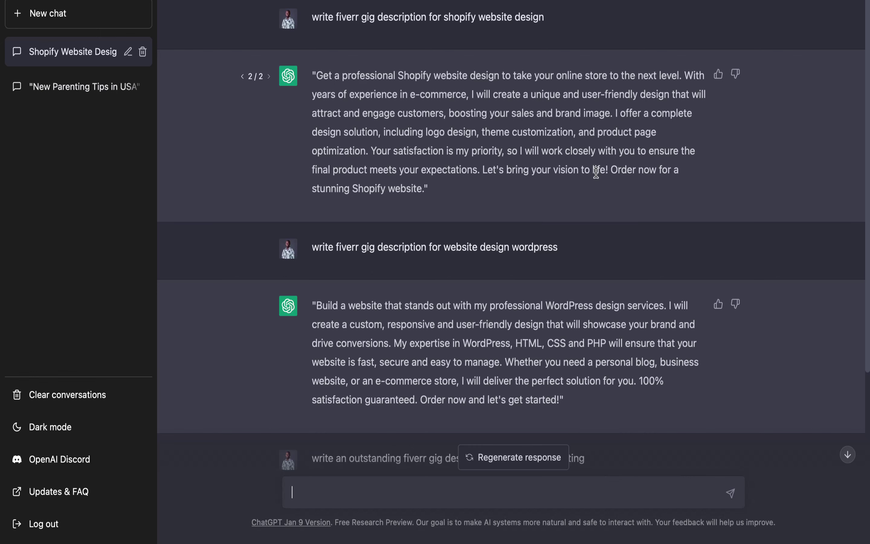
scroll(596, 173, "down", 6)
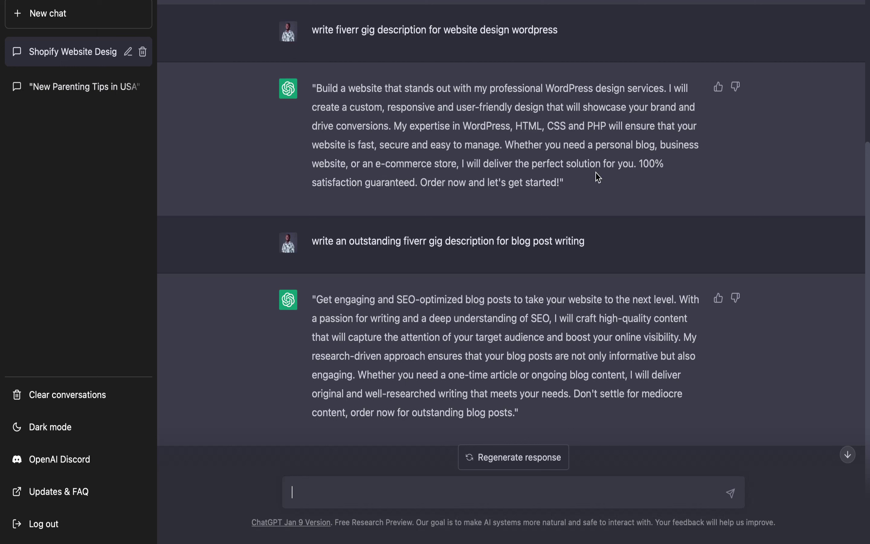